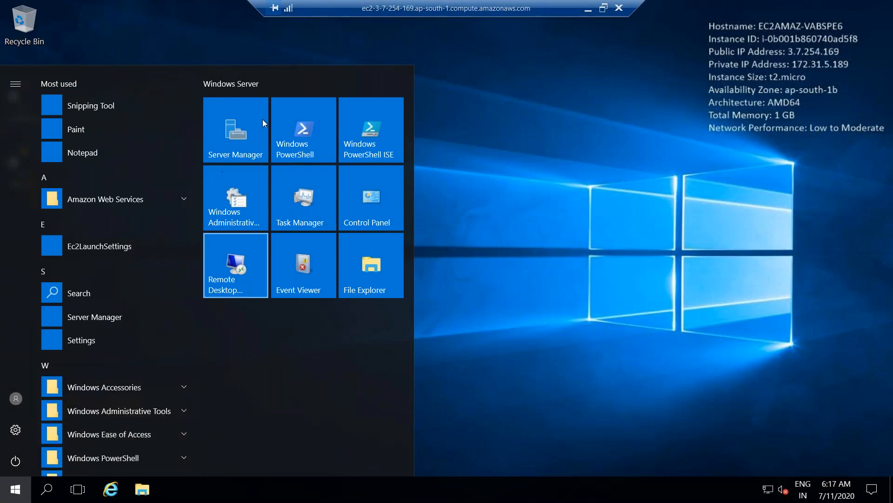
- Open Server Manager on the remote Windows server
left_click(221, 153)
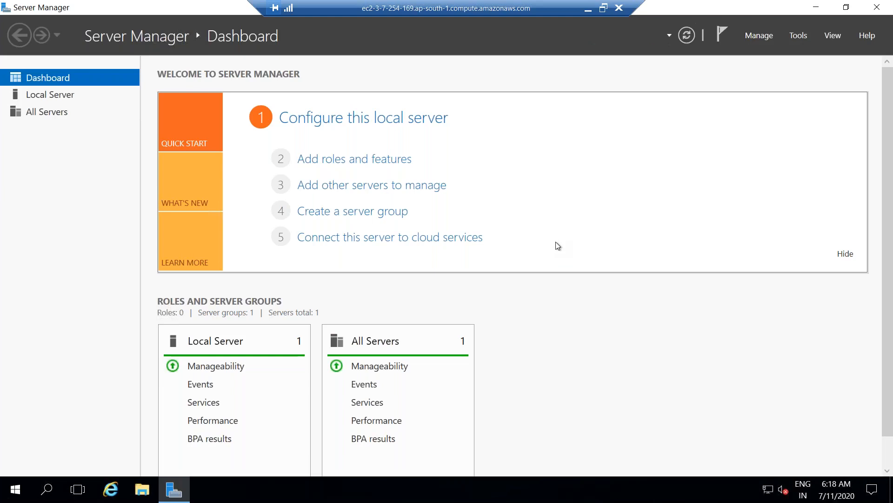
left_click(324, 163)
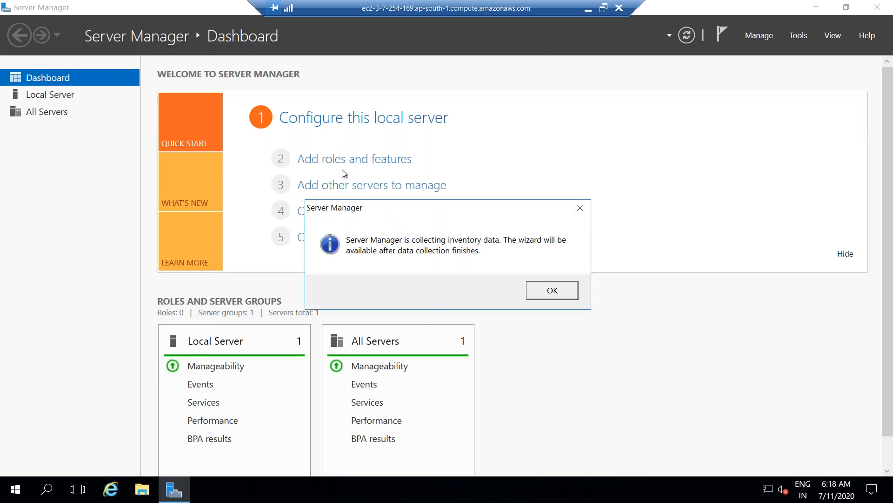
left_click(580, 208)
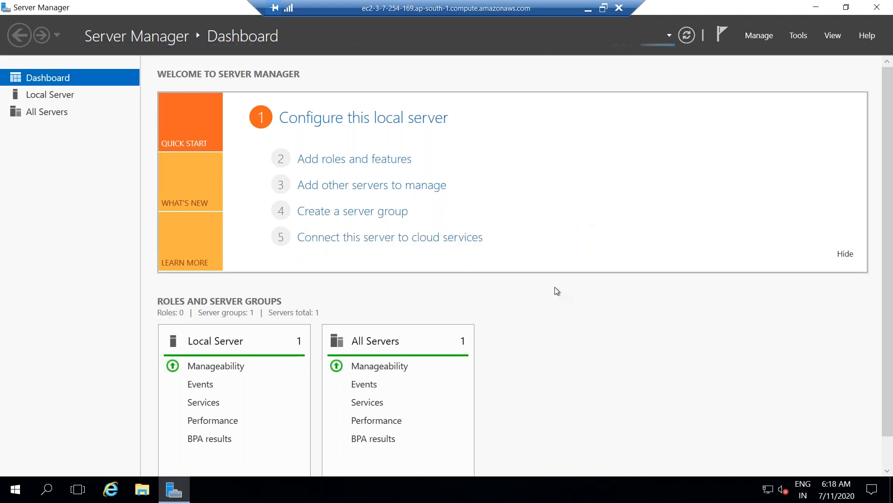
left_click(351, 159)
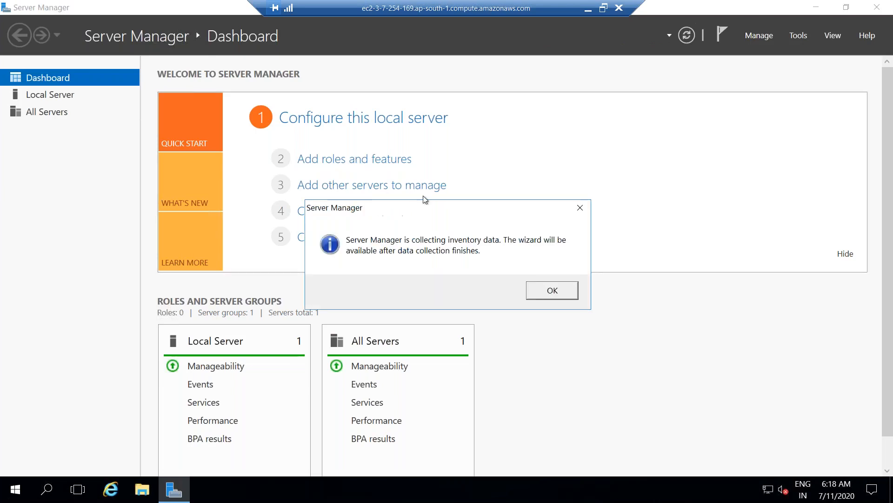
left_click(557, 290)
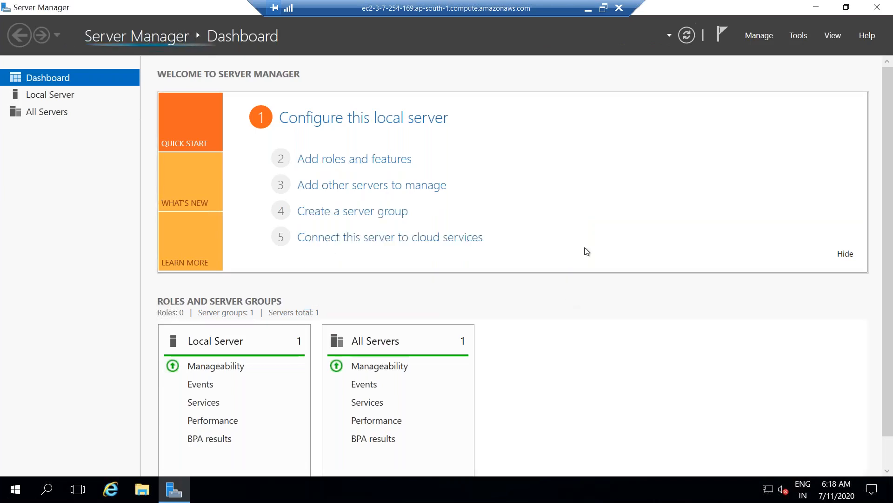
left_click(350, 159)
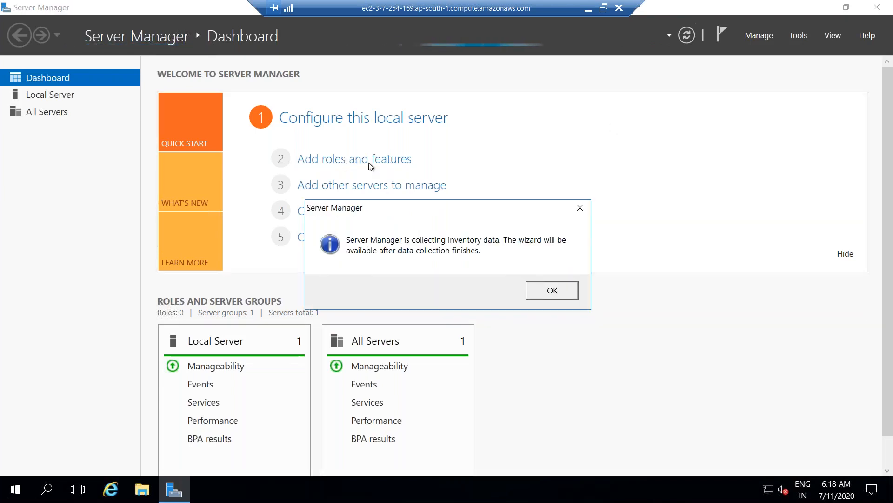
left_click(553, 291)
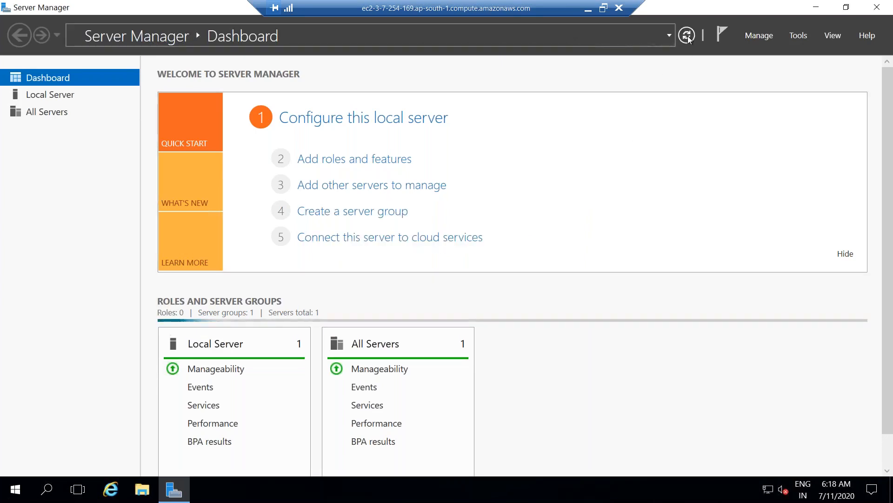
left_click(328, 159)
left_click(551, 290)
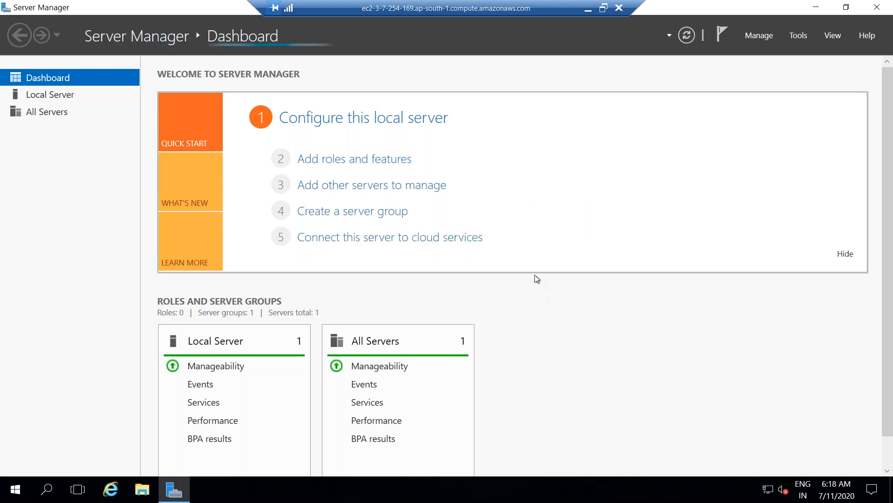
- Start adding roles and features as a role-based or feature-based installation on server EC2AMAZ-VABSPE6 from the server pool
left_click(340, 161)
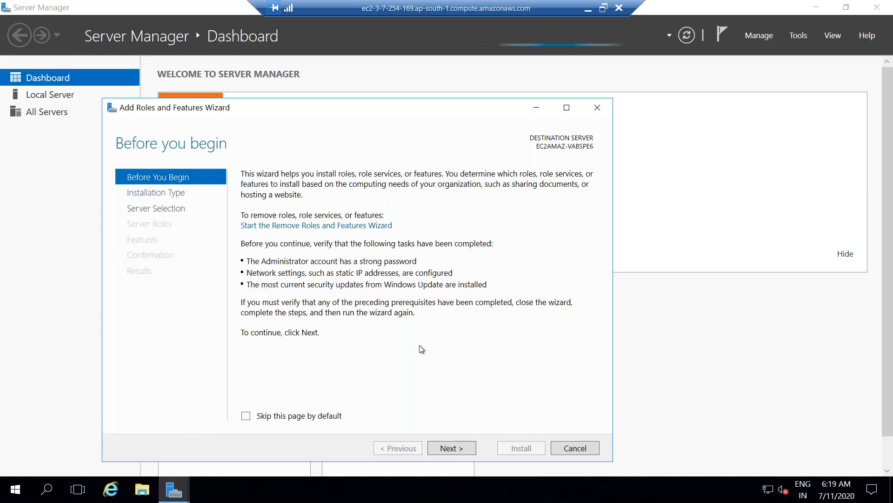
left_click(449, 448)
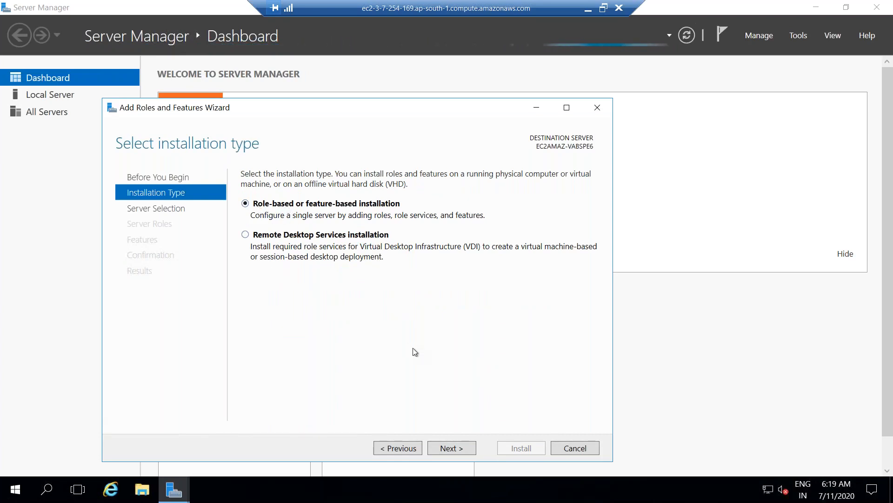
left_click(457, 448)
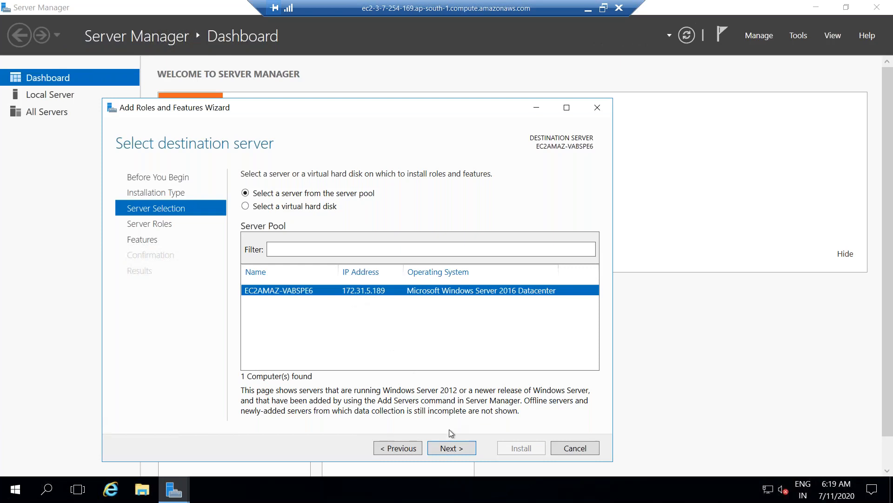
left_click(448, 448)
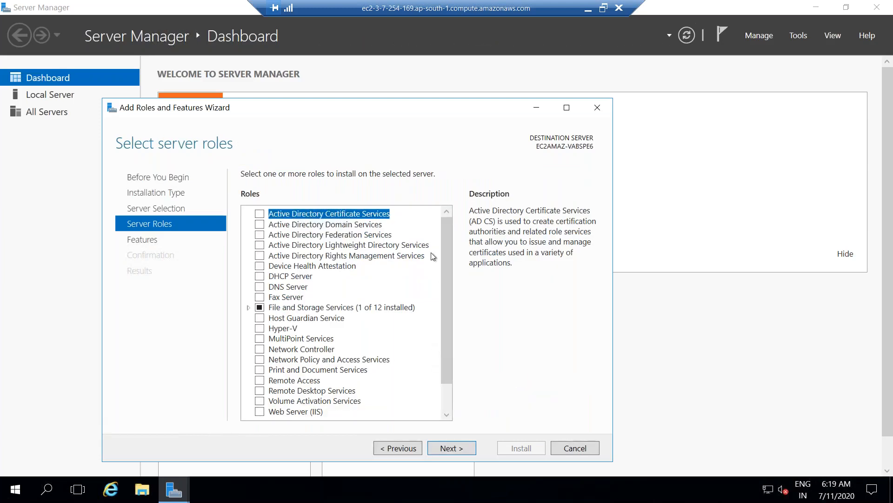
- Select the Web Server (IIS) role and add its required features, including the management tools
left_click_drag(450, 267, 453, 295)
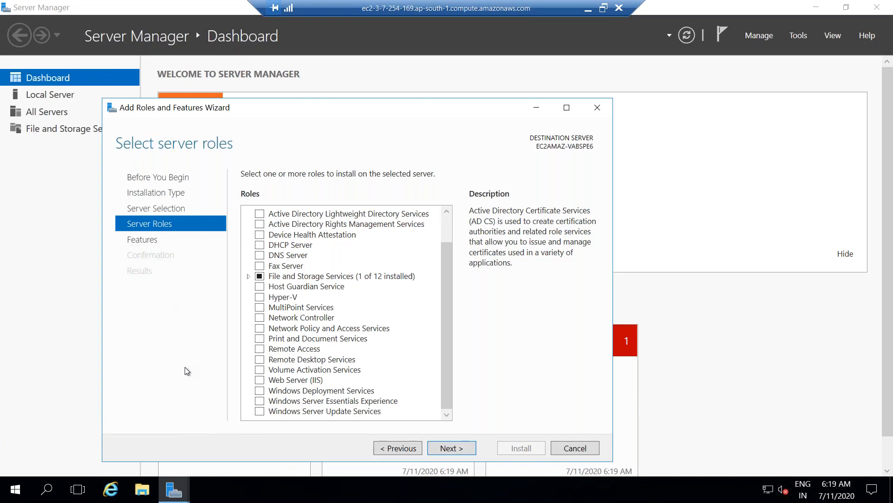
left_click(261, 382)
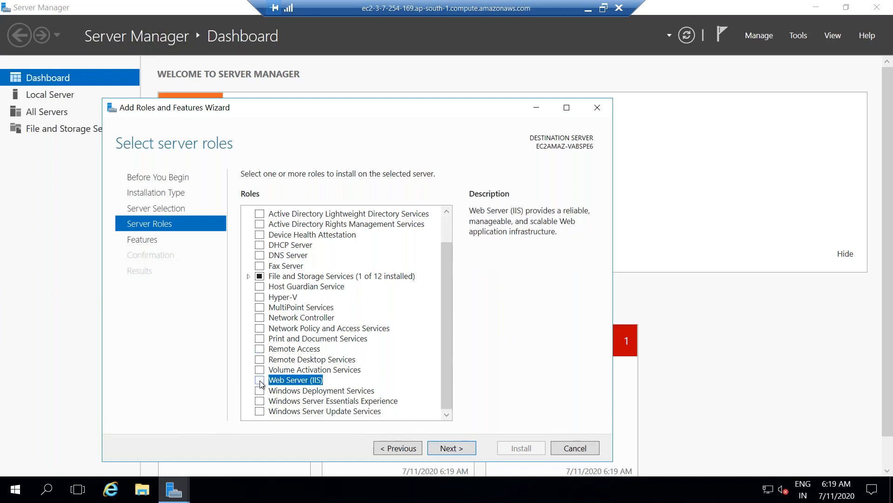
left_click(259, 381)
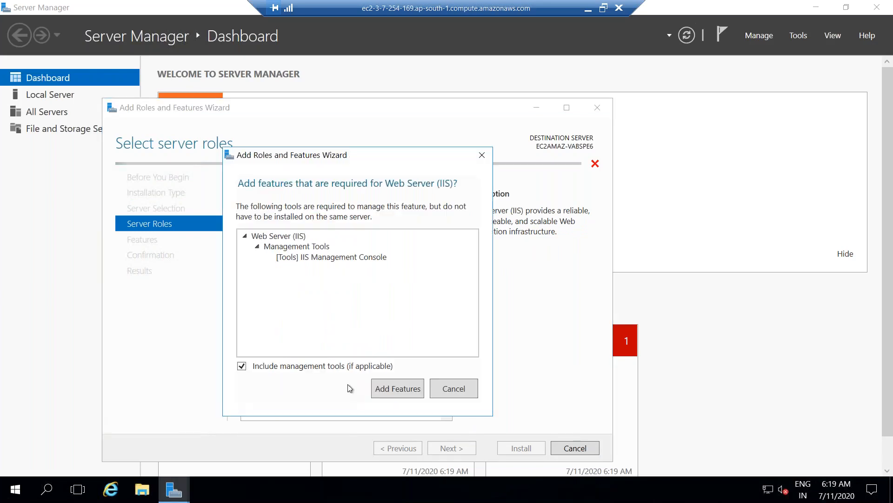
left_click(387, 392)
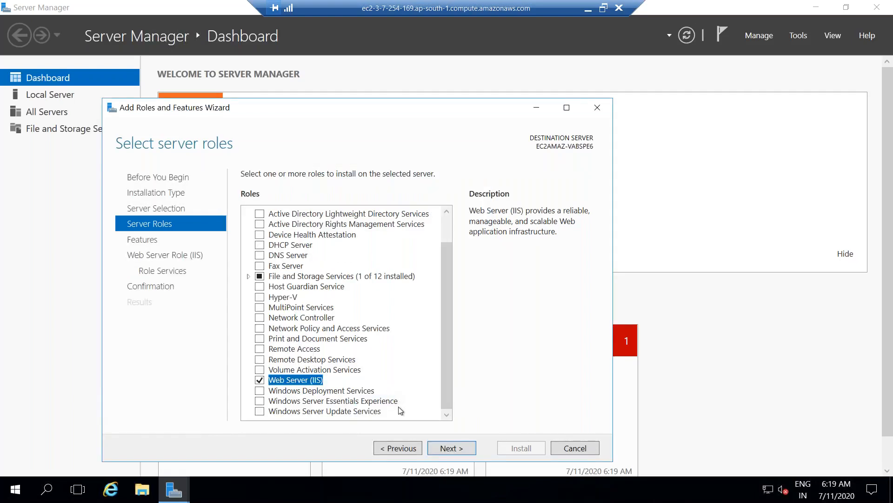
- Keep the default features and IIS role services, and start the Web Server (IIS) installation
left_click(440, 448)
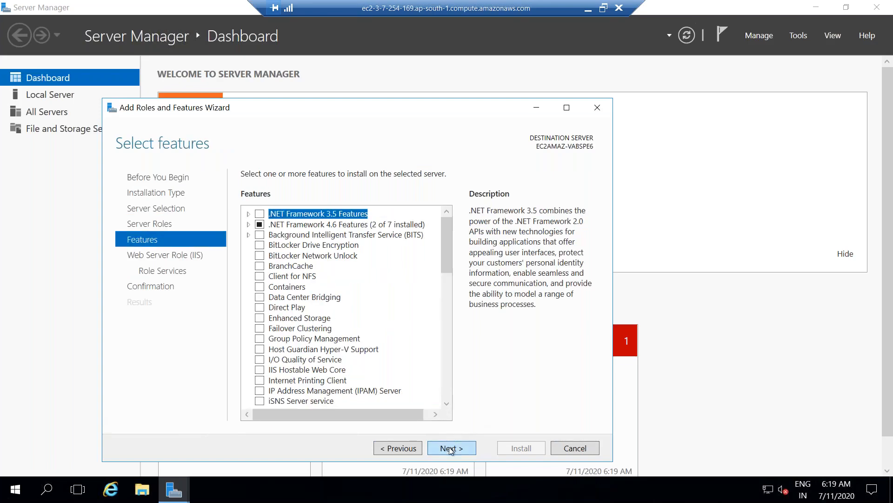
left_click(450, 448)
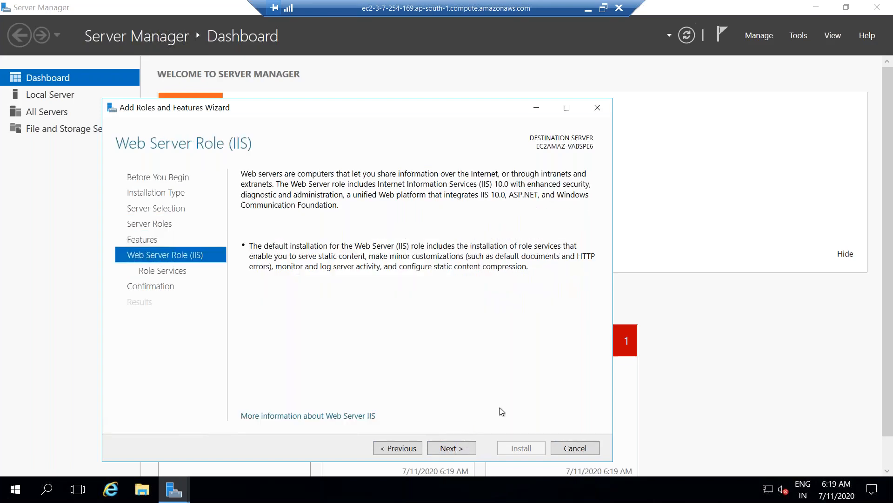
left_click(443, 452)
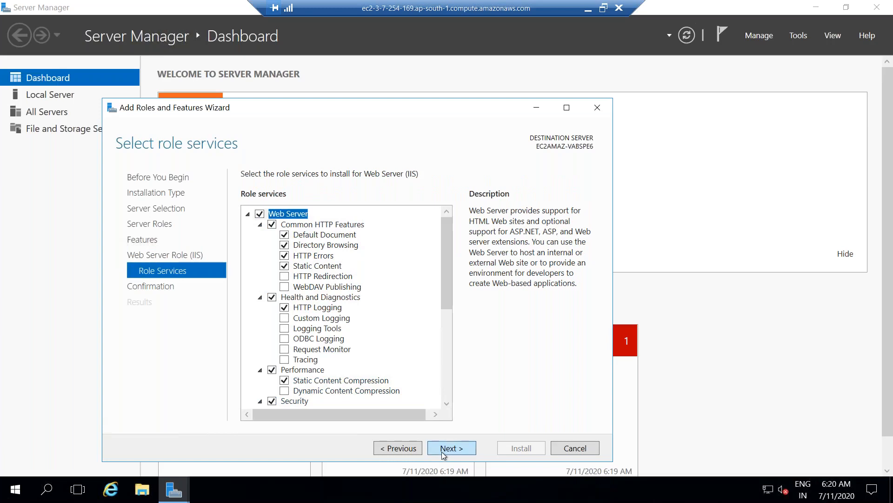
left_click(444, 452)
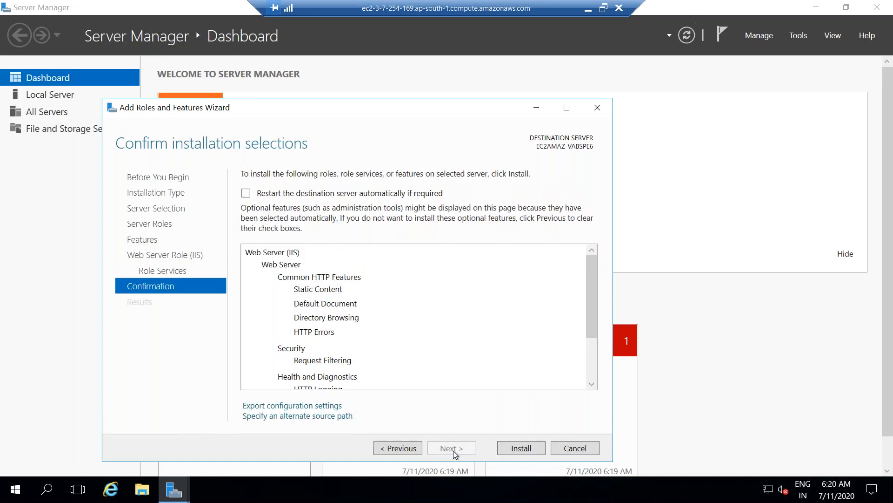
left_click(513, 447)
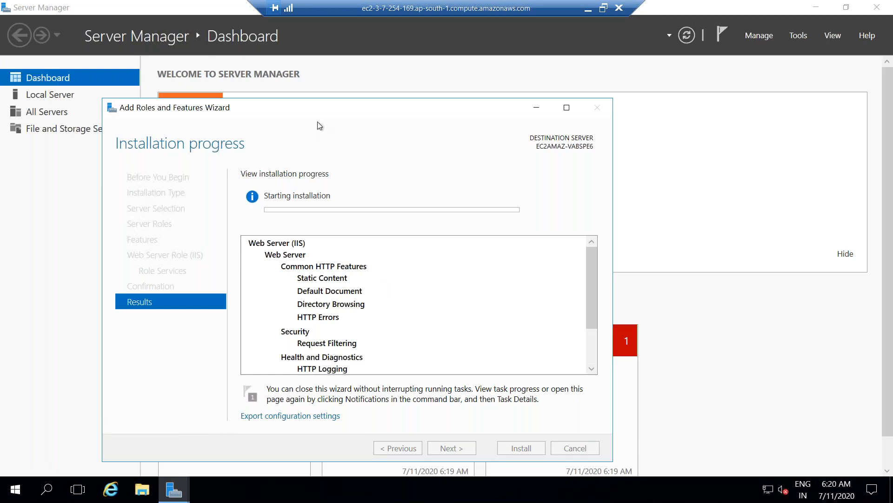
left_click_drag(357, 106, 551, 443)
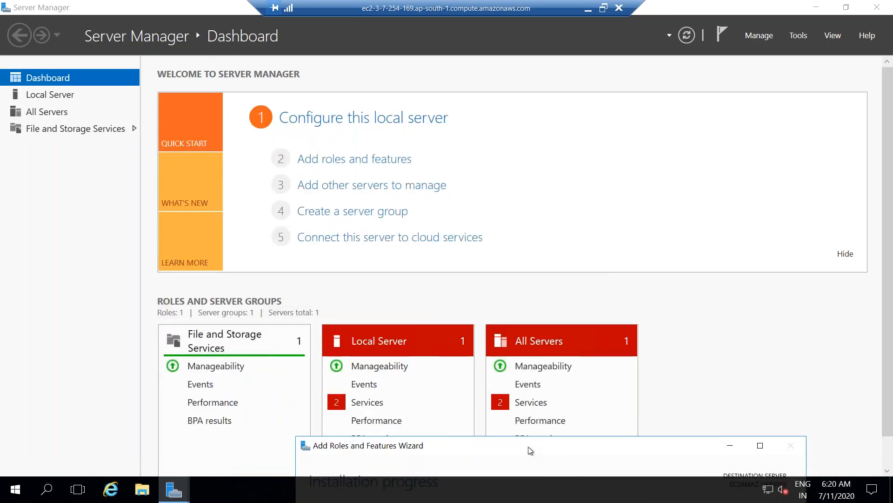
left_click_drag(528, 440, 521, 431)
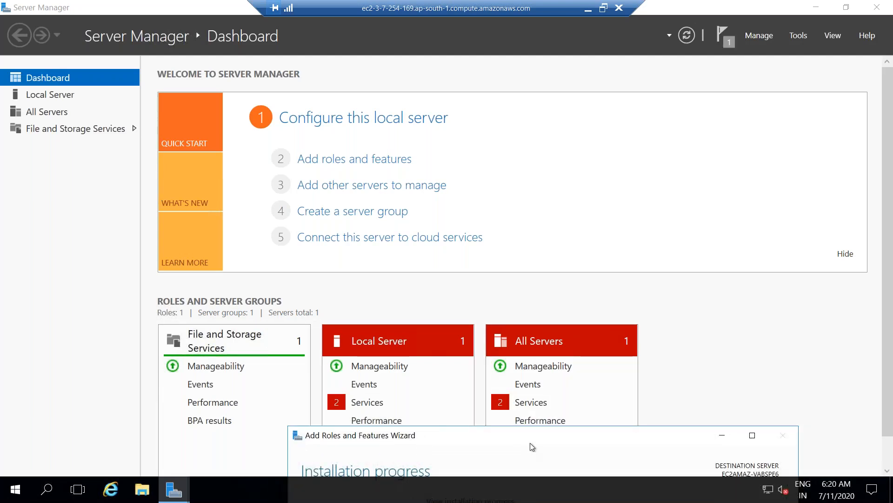
left_click_drag(530, 442, 443, 69)
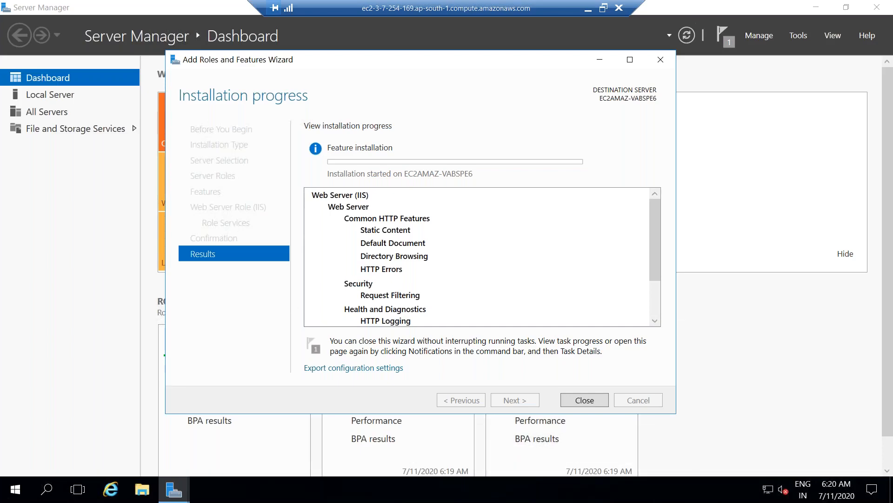
left_click_drag(154, 87, 445, 94)
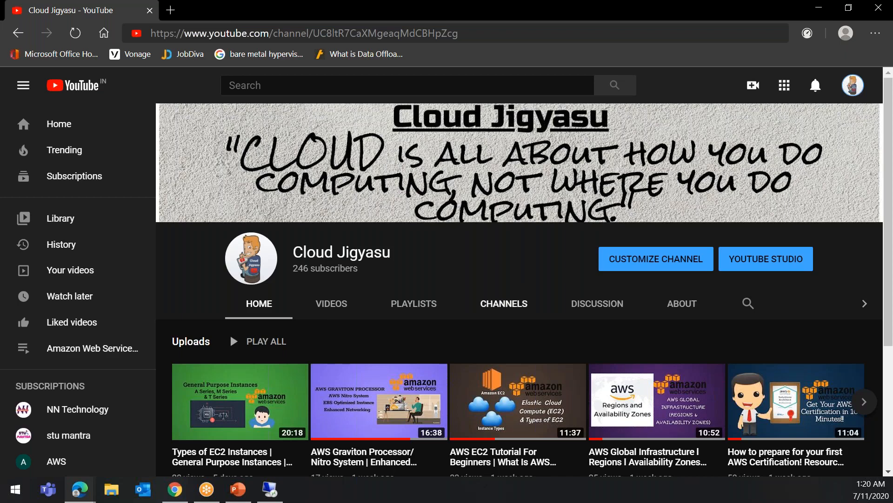
- Look through the uploaded videos on the Cloud Jigyasu YouTube channel in the local browser
scroll(559, 344, "down", 3)
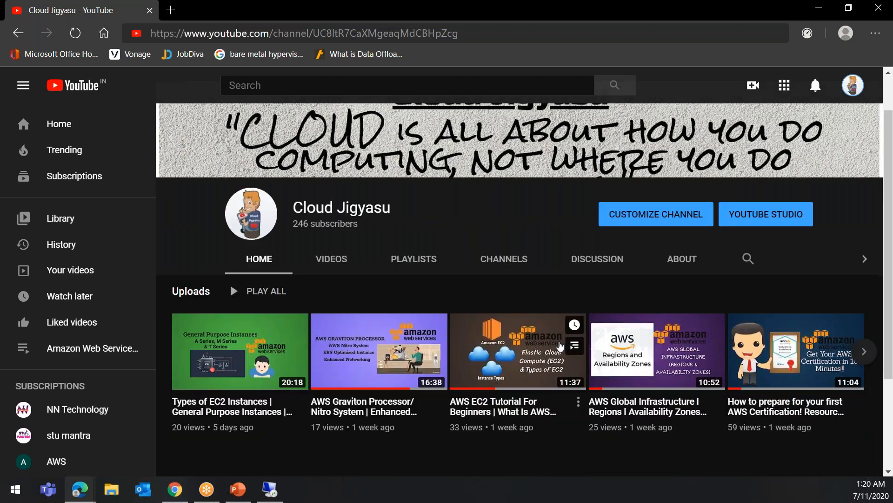
left_click(863, 280)
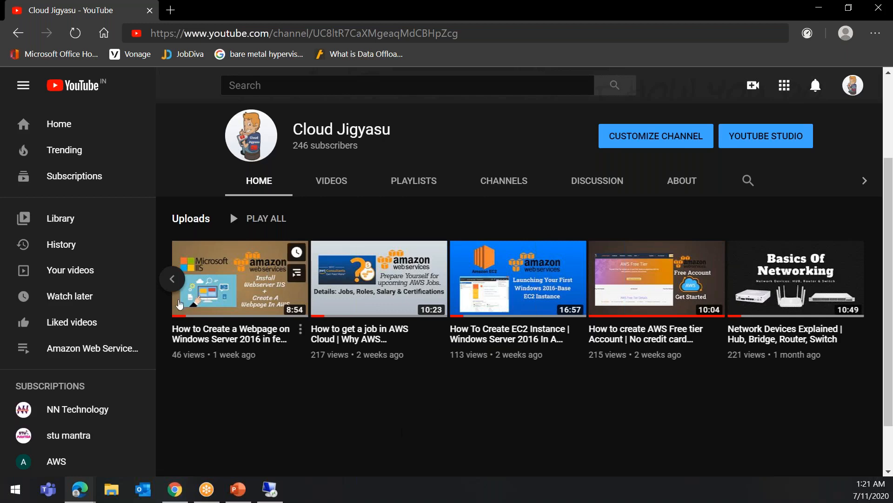
left_click(173, 282)
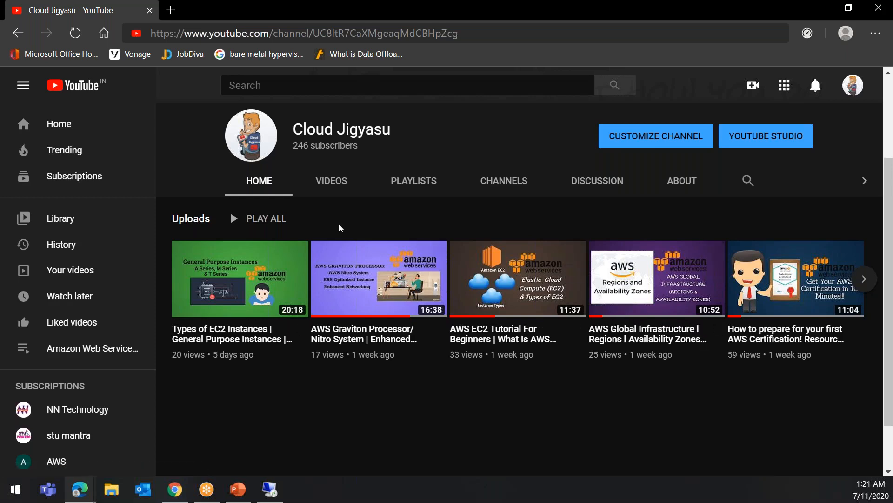
left_click_drag(788, 16, 0, 105)
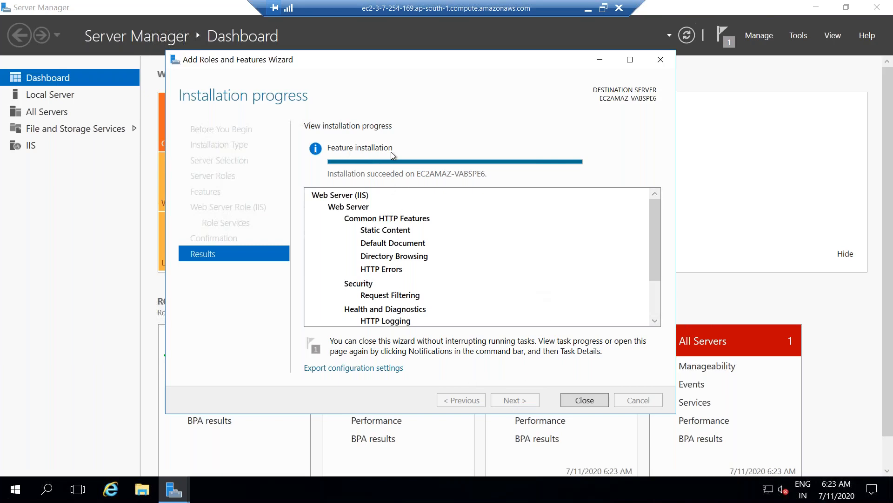
- Close the Add Roles and Features wizard and open the C:\inetpub\wwwroot folder in File Explorer
left_click(584, 401)
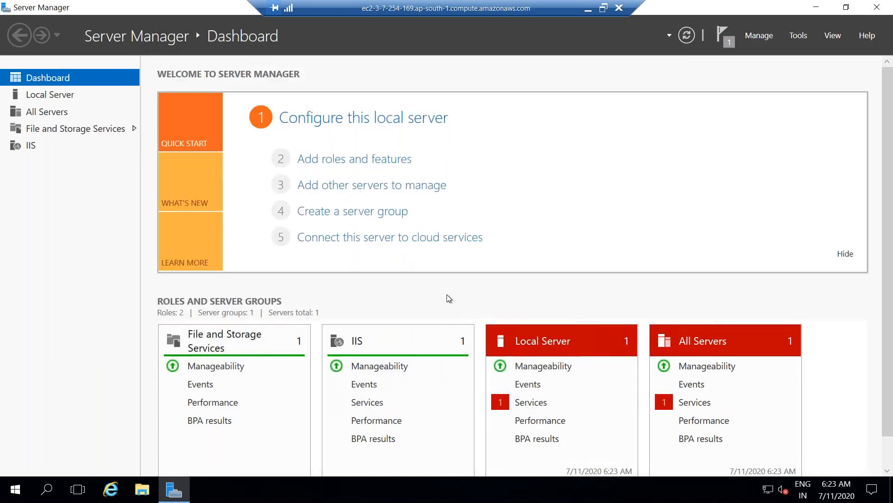
left_click(138, 492)
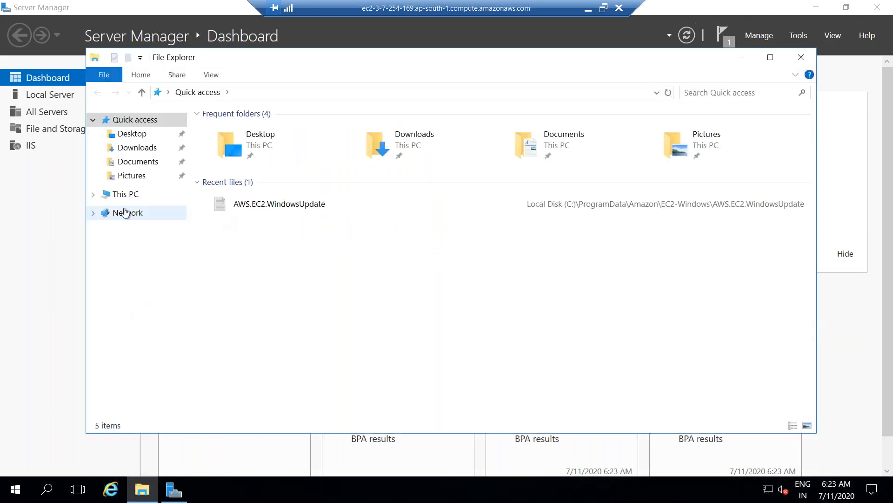
left_click(123, 199)
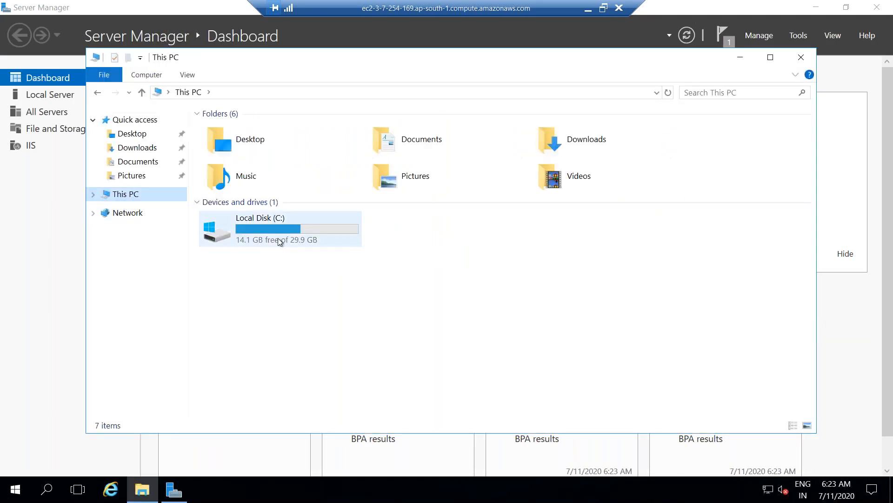
double_click(277, 238)
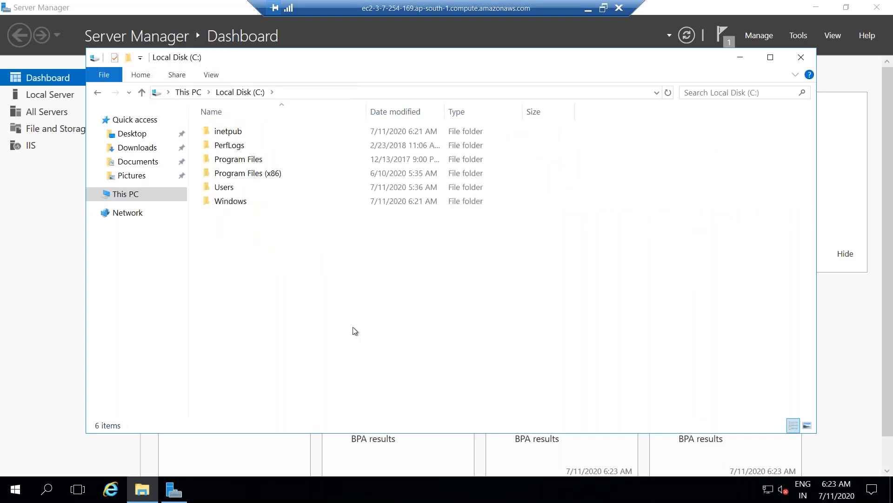
double_click(245, 132)
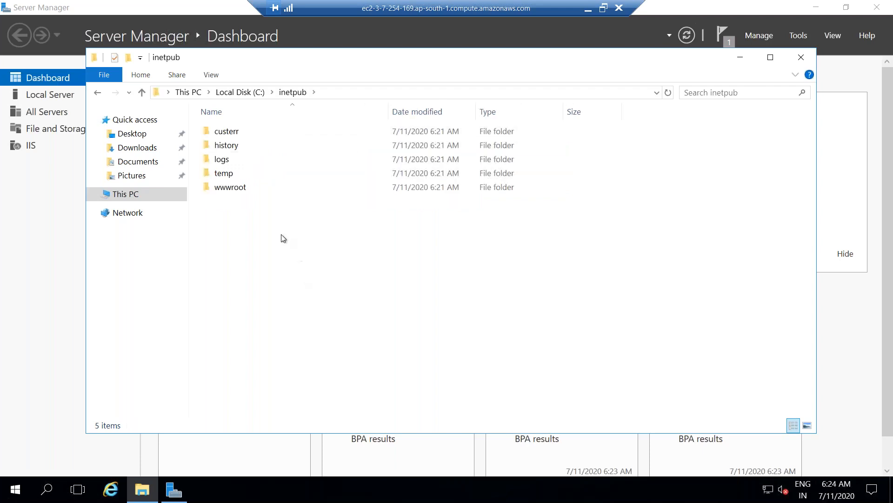
double_click(246, 188)
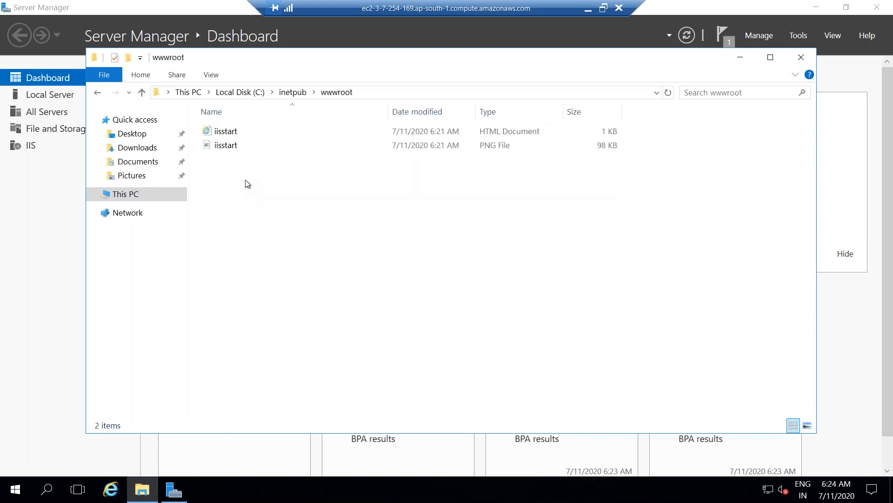
- Delete both default iisstart files from the wwwroot folder
left_click_drag(232, 162, 229, 133)
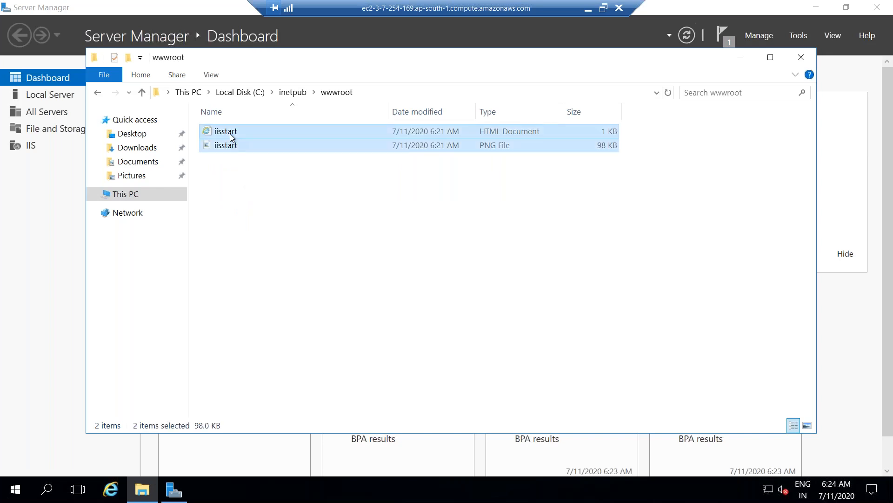
right_click(230, 133)
left_click(313, 263)
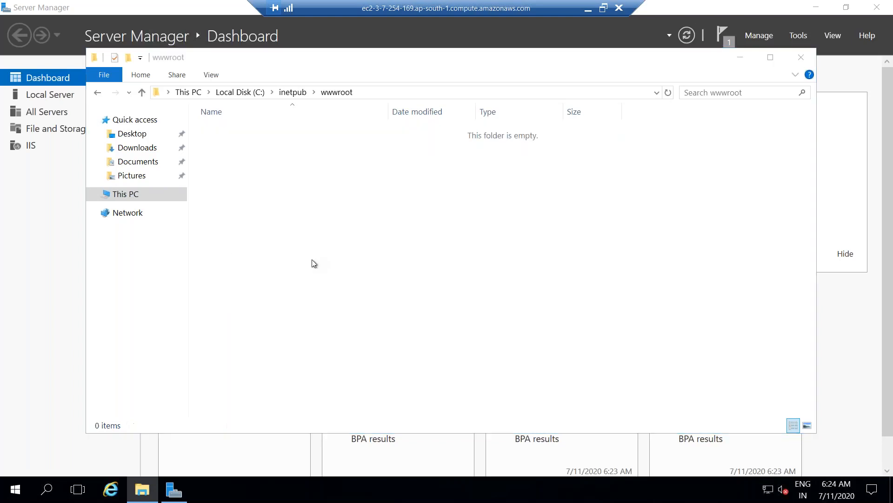
- Create a new text document in the wwwroot folder and open it in Notepad
right_click(263, 207)
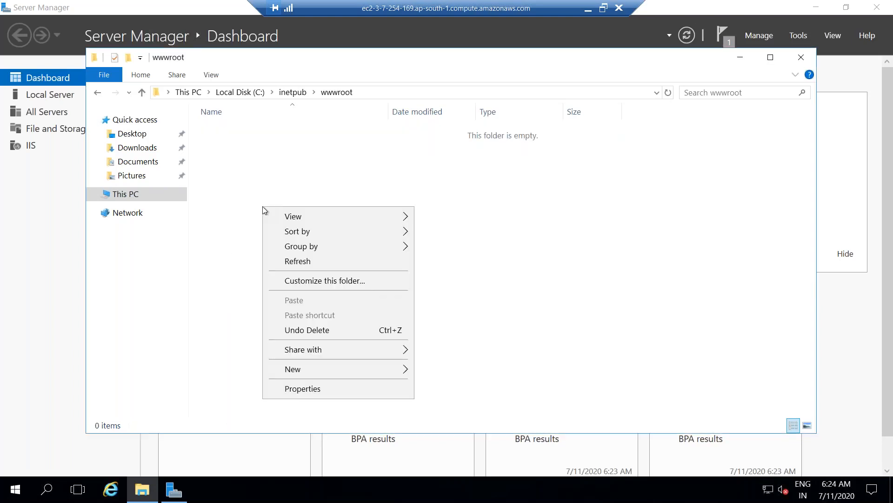
mouse_move(373, 368)
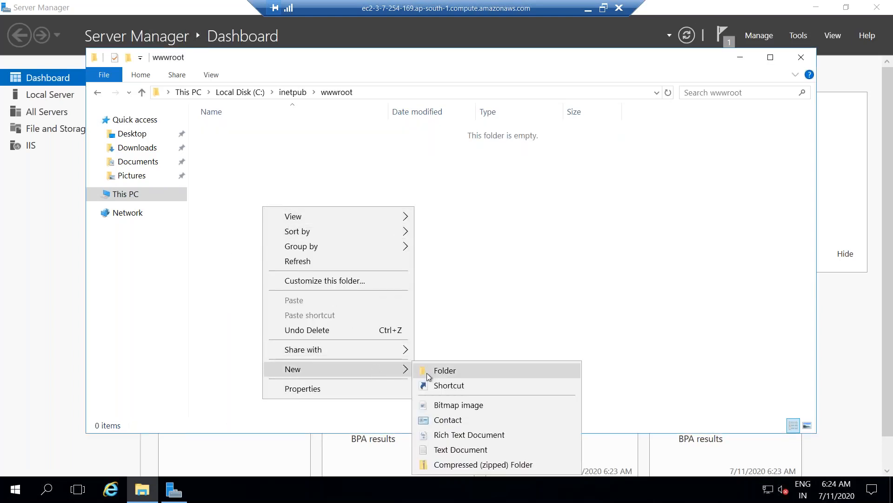
left_click(460, 449)
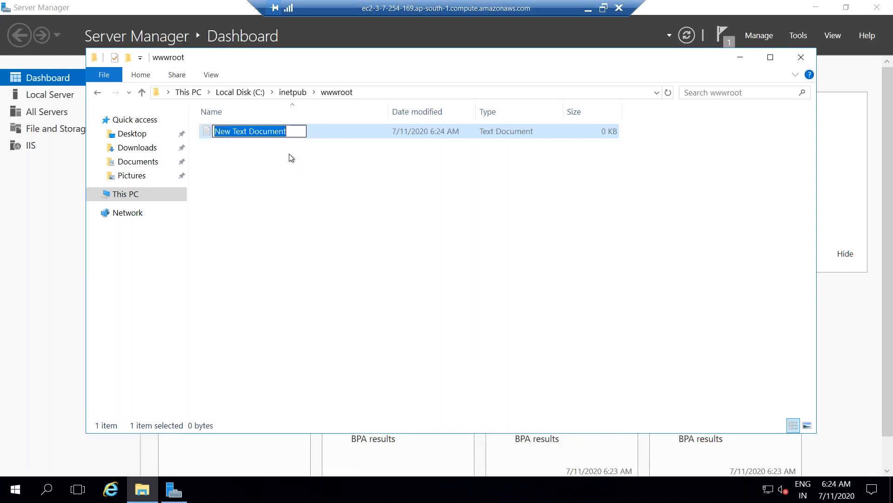
double_click(333, 128)
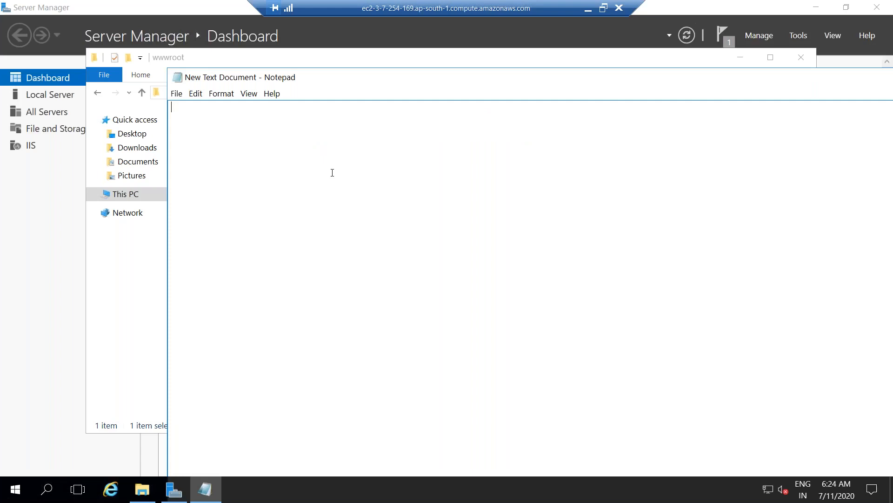
- Write the page text "we are proud to be SGITian" in the empty document
type("we are")
type("proud to be SGIT")
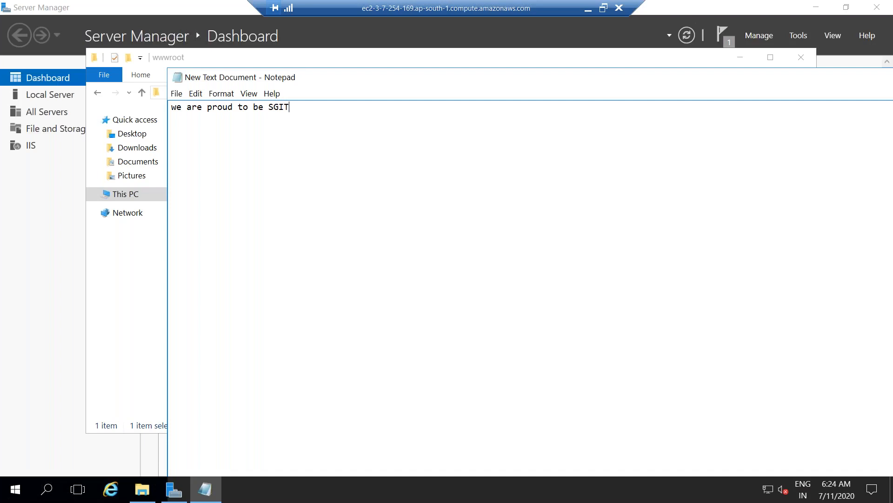
type("ad")
key("BackSpace")
key("BackSpace")
type("ian")
- Save the document in wwwroot as index.html with the All Files type, and close Notepad
left_click(177, 94)
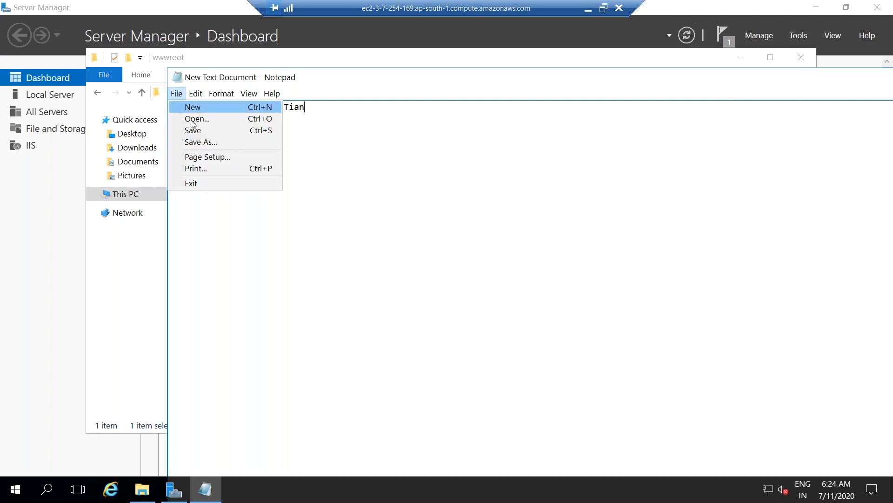
left_click(199, 139)
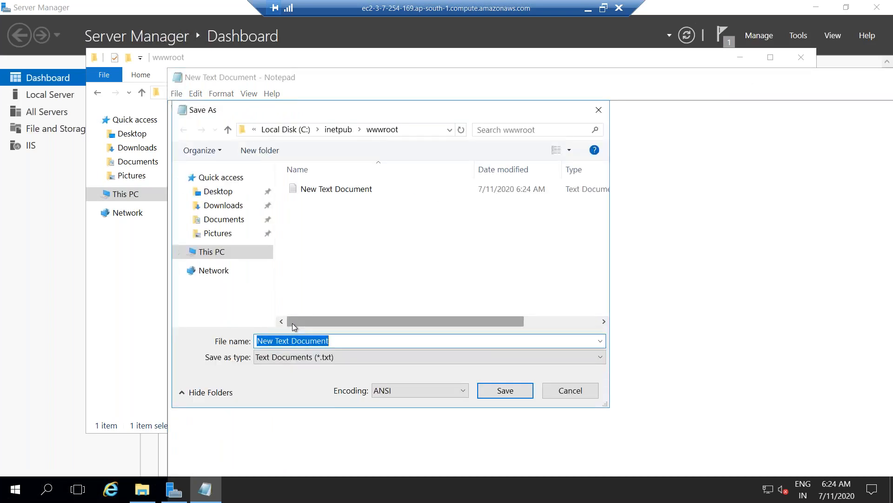
type("index.html")
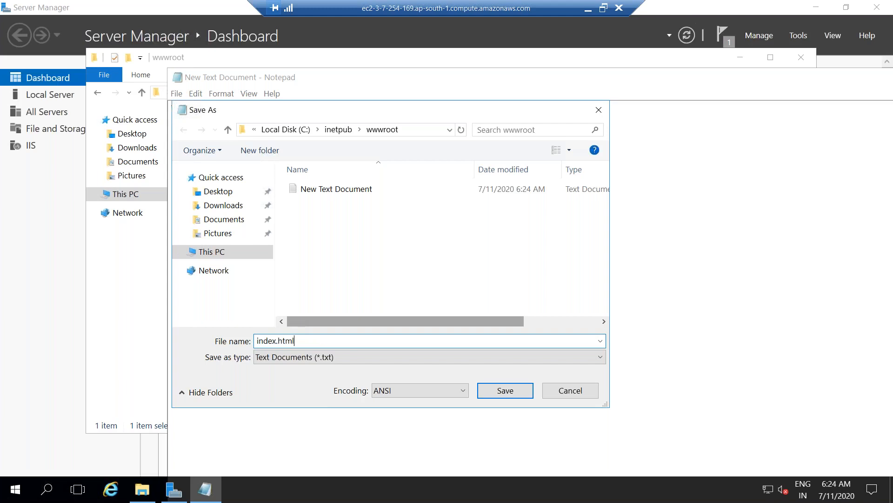
left_click(265, 358)
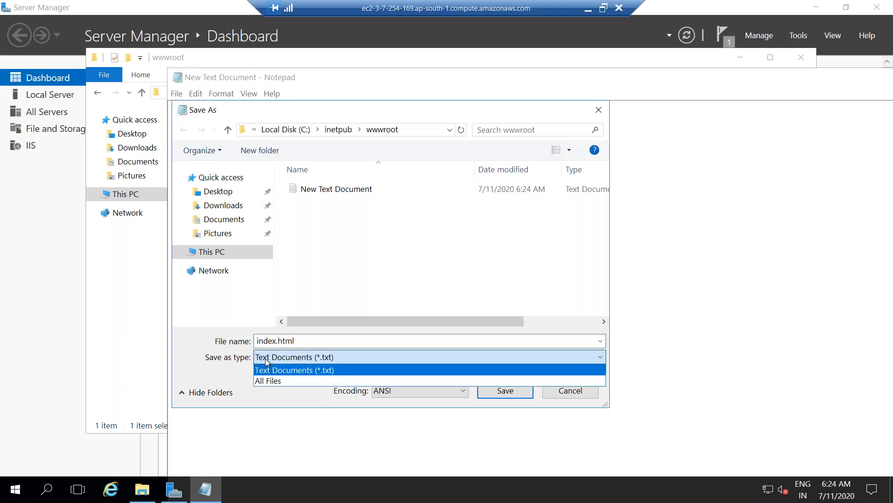
left_click(269, 382)
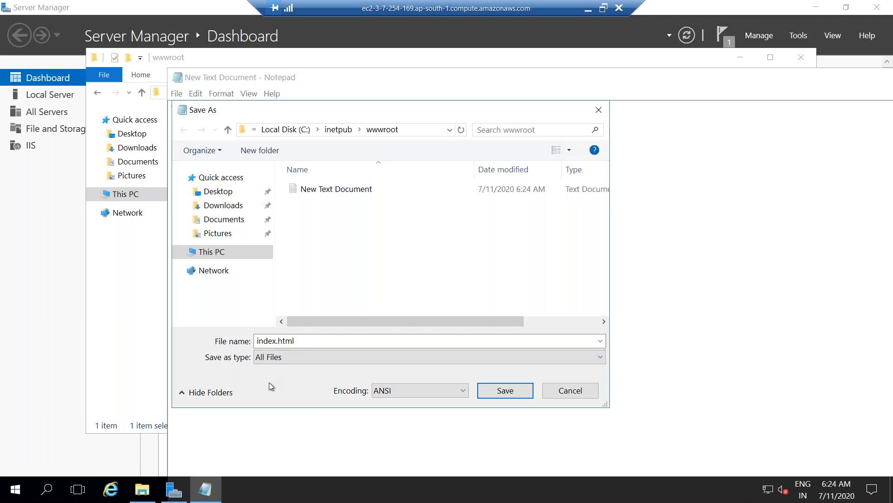
left_click(503, 391)
left_click_drag(634, 75, 470, 68)
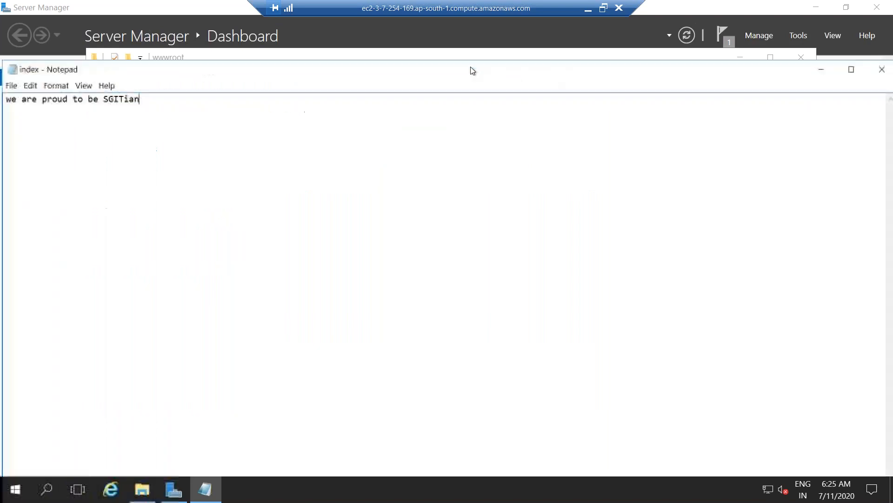
left_click(882, 69)
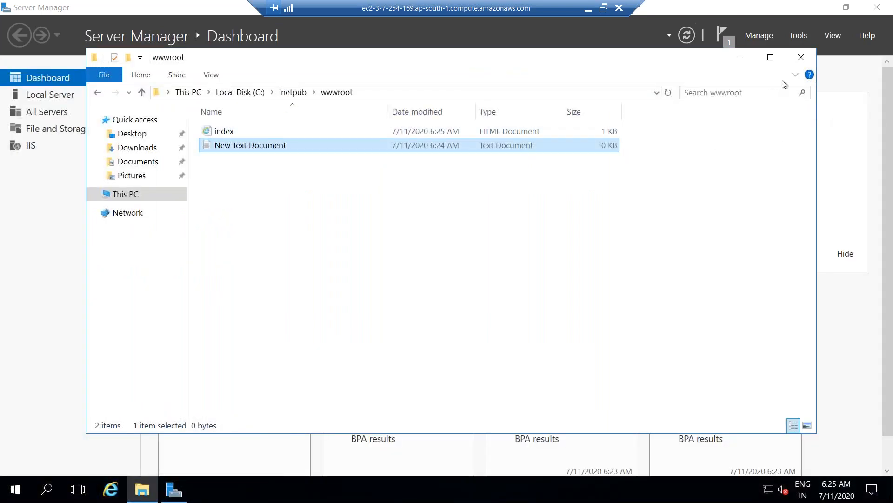
- Minimize the server's open windows and the remote desktop session, and close the Connect to your instance dialog in the local EC2 console
left_click(739, 58)
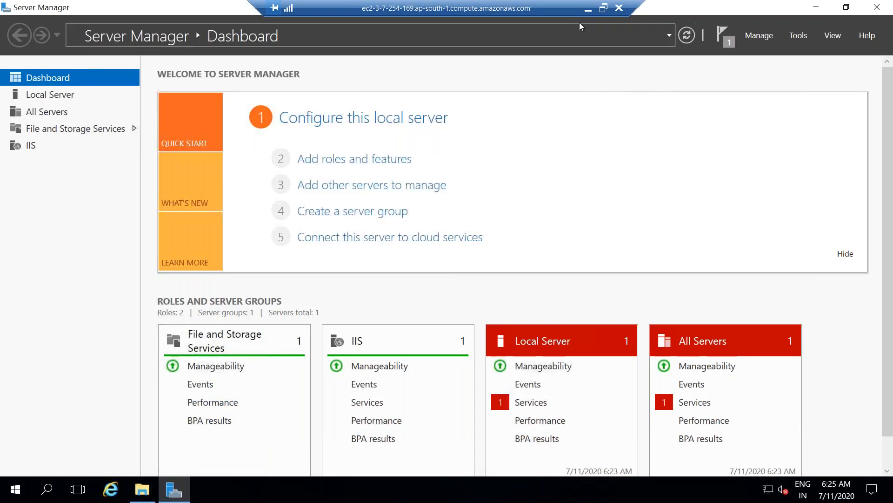
left_click(815, 7)
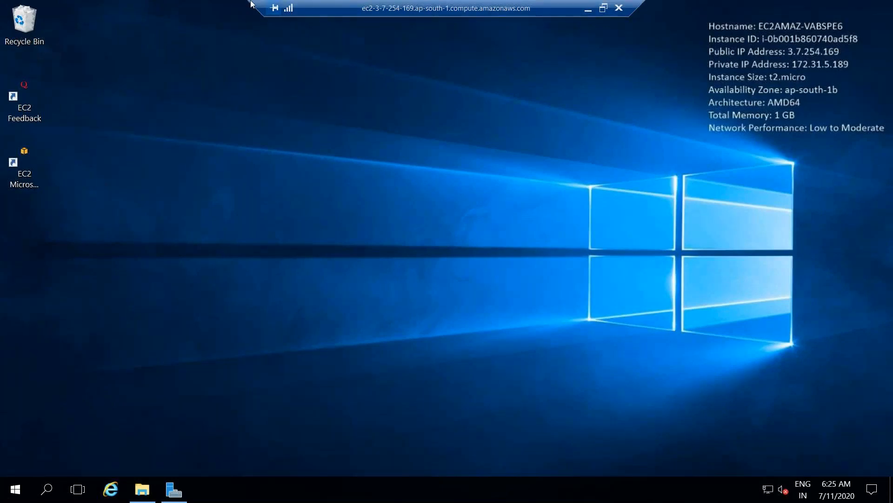
left_click(593, 11)
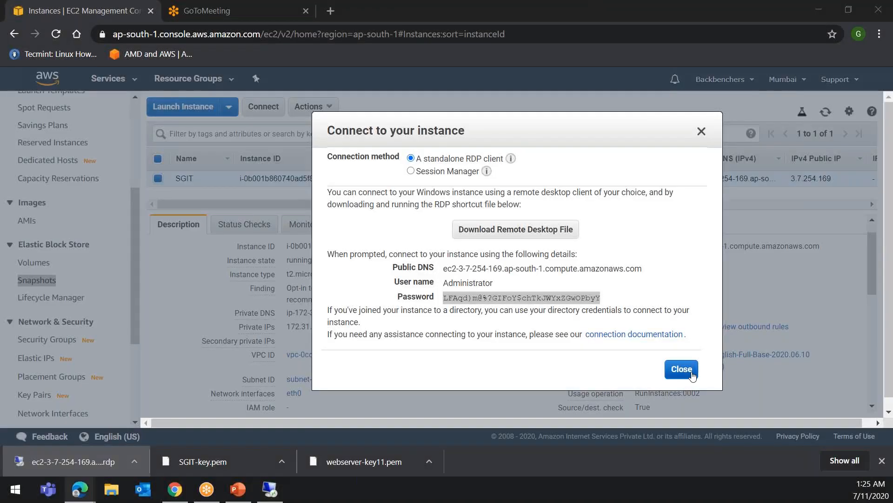
left_click(681, 369)
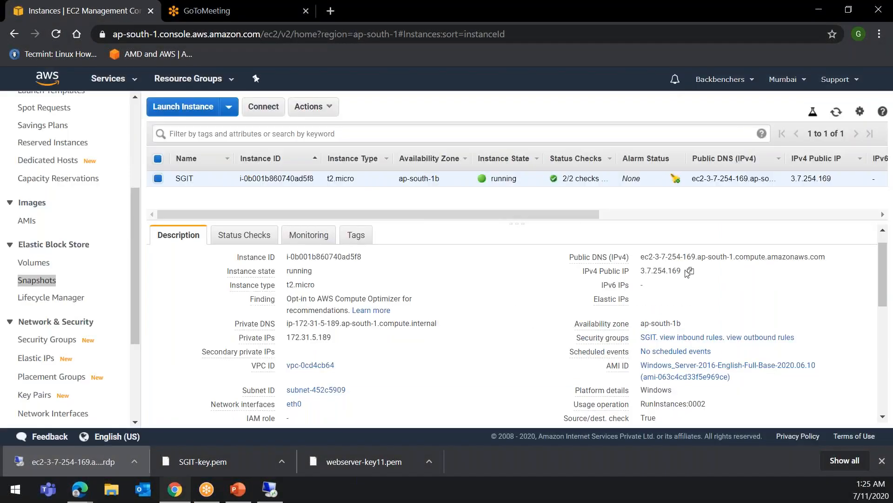
- Copy the SGIT instance's IPv4 public IP and load it in the GoToMeeting browser tab to check the hosted page
left_click(690, 270)
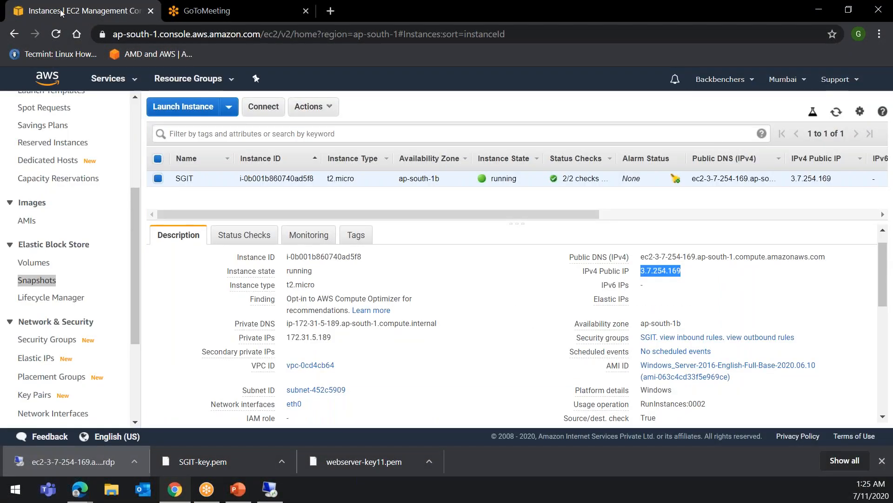
key("super+r")
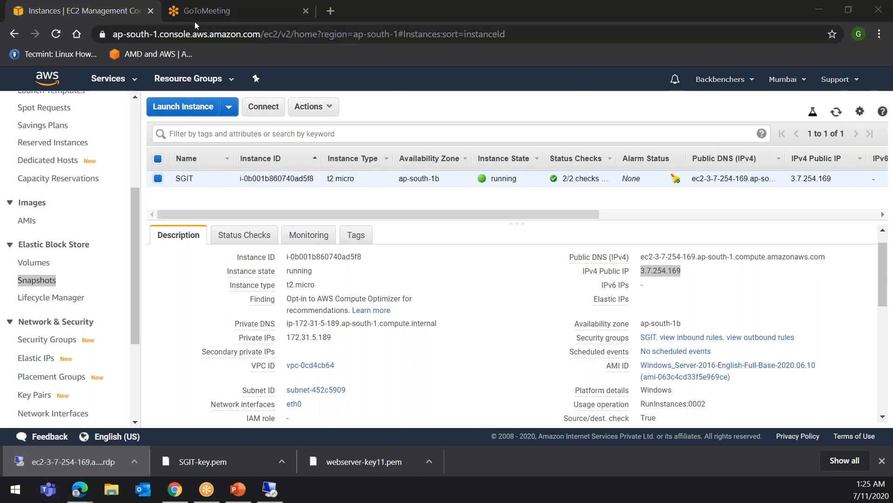
left_click(237, 12)
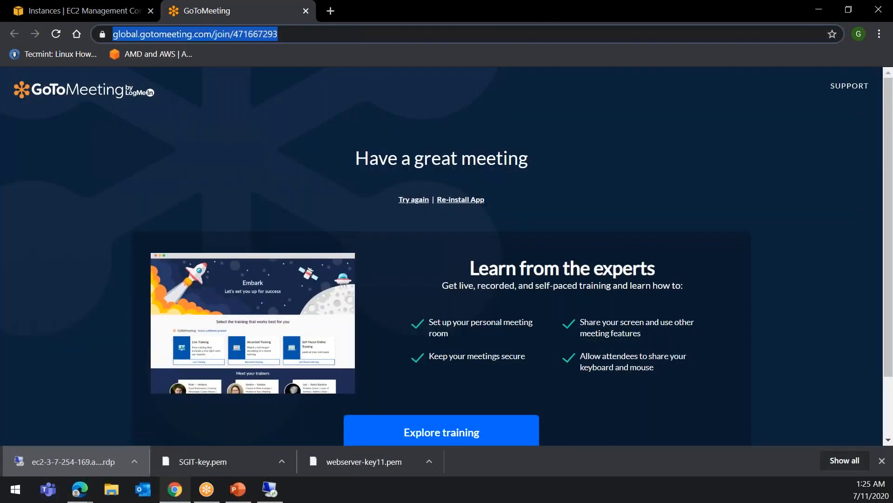
key("ctrl+v")
key("Return")
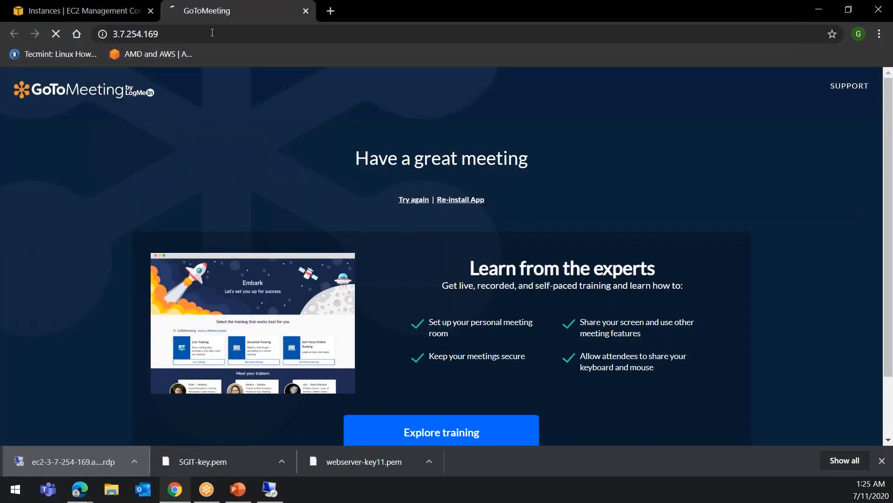
left_click_drag(110, 78, 4, 79)
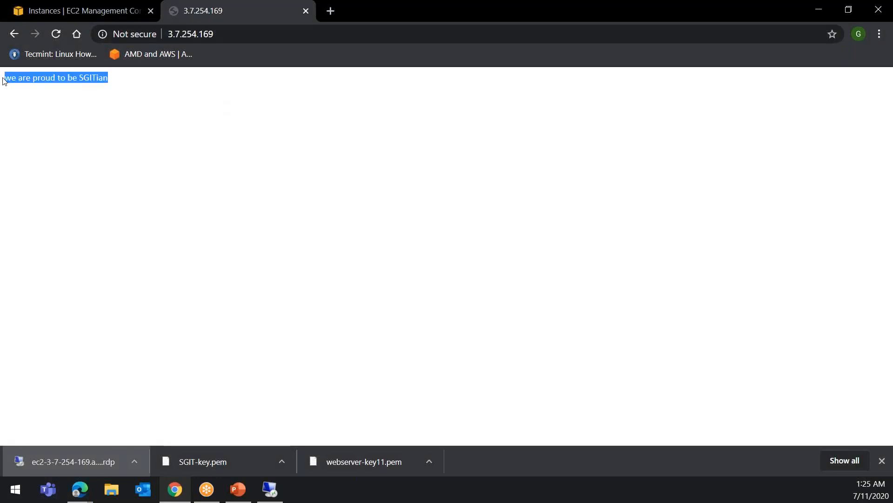
left_click(412, 245)
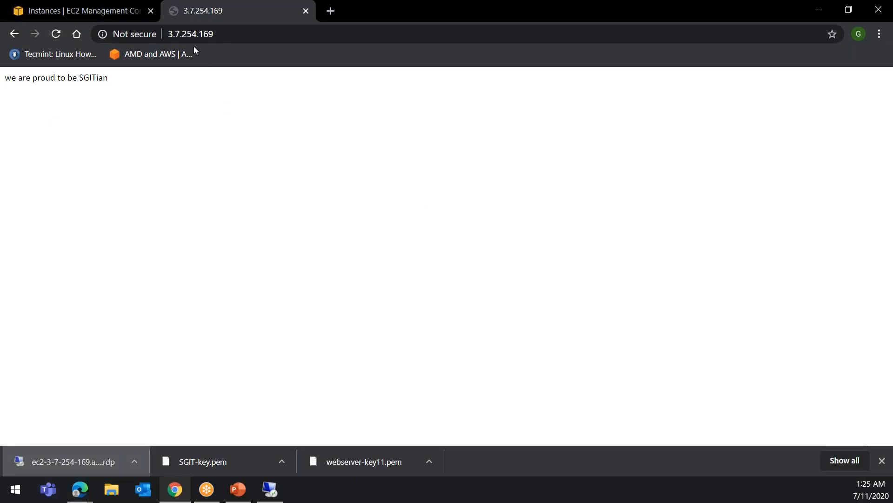
- Return to the EC2 instances page and copy the SGIT instance's IPv4 public IP again
left_click(96, 5)
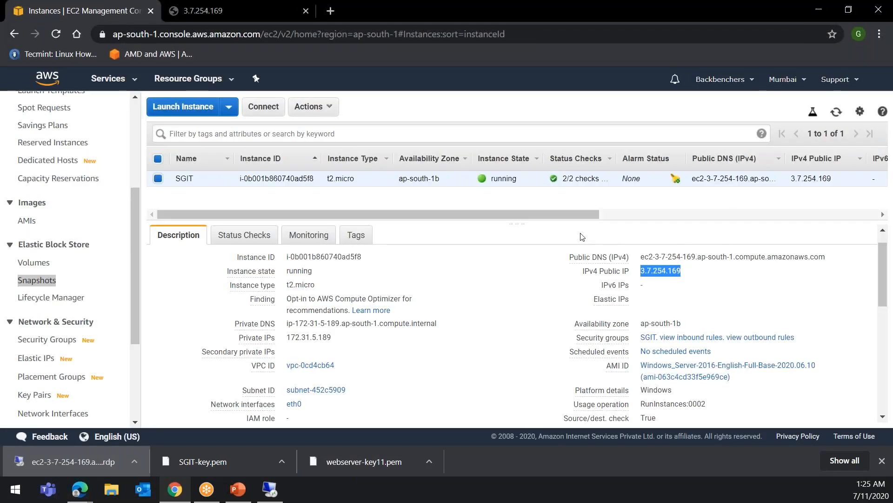
left_click(690, 270)
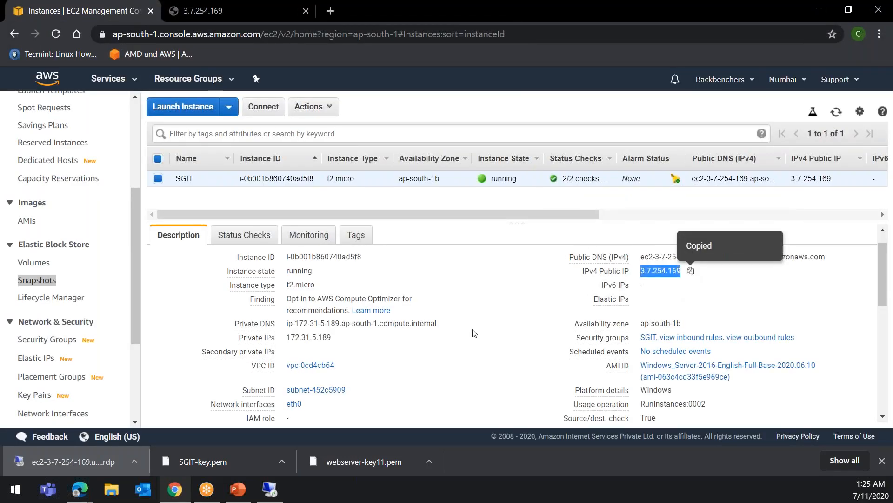
key("super+r")
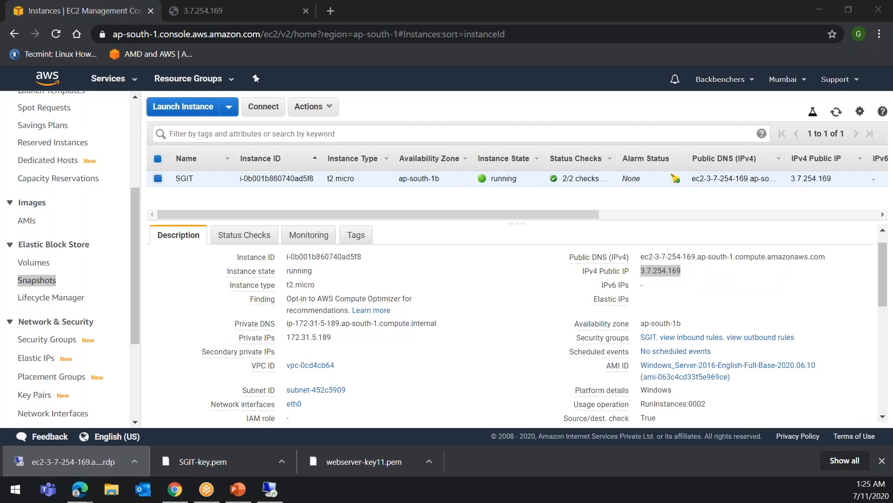